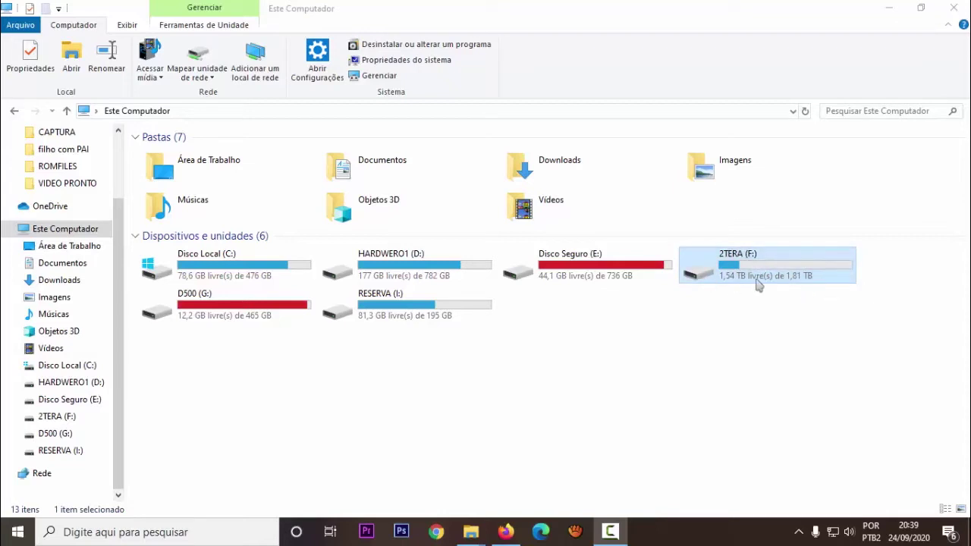
View the folders stored on the 2TERA (F:) drive, and return to Este Computador.
double_click(759, 273)
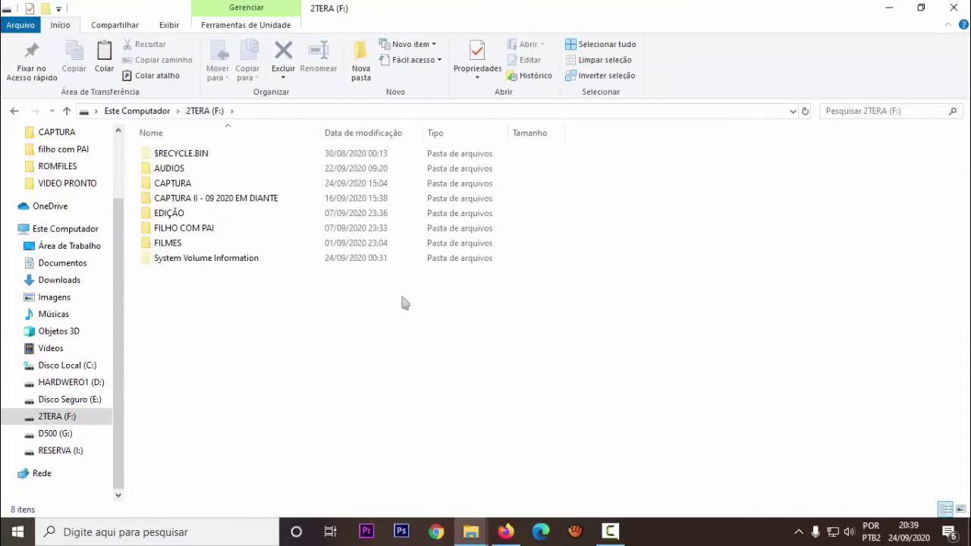
left_click(165, 112)
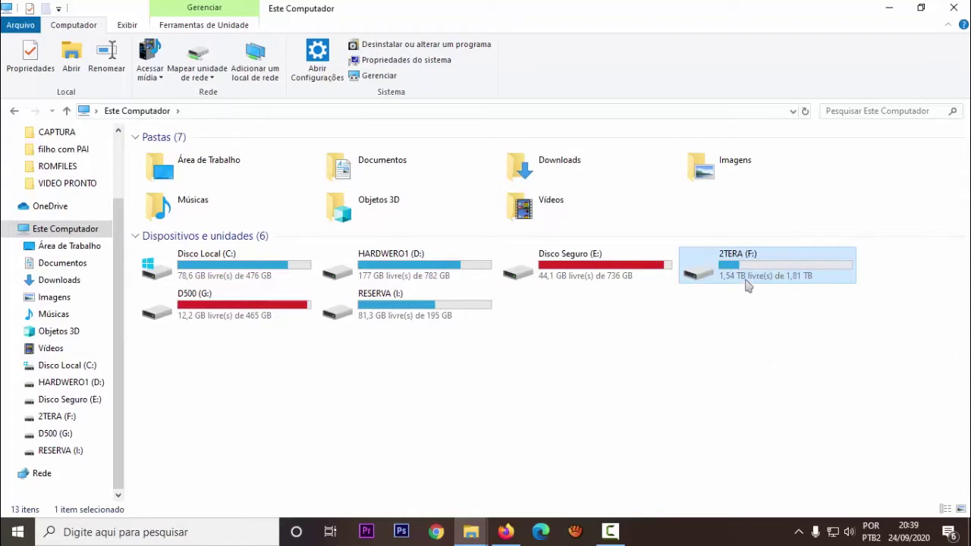
Search Windows for "formatar" and open the tool for creating and formatting hard disk partitions.
right_click(17, 531)
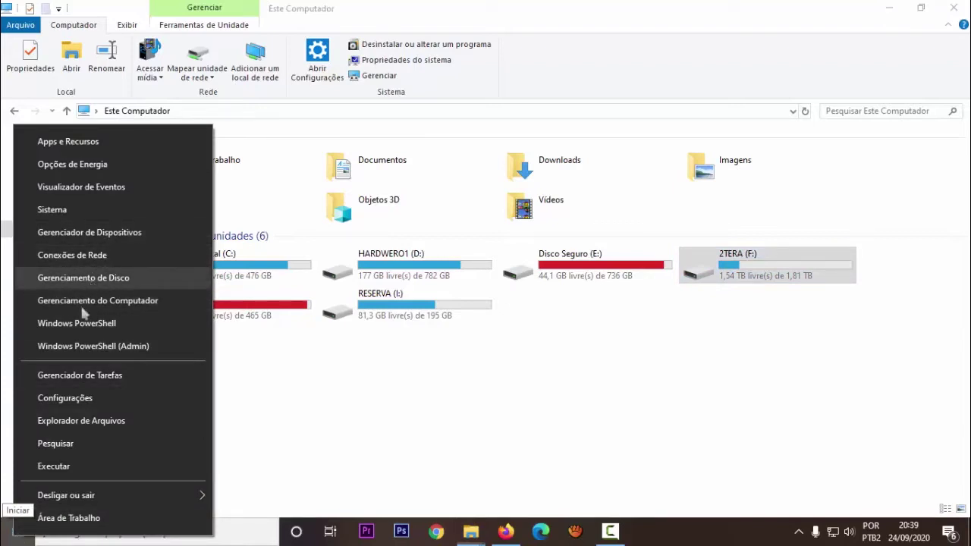
left_click(242, 534)
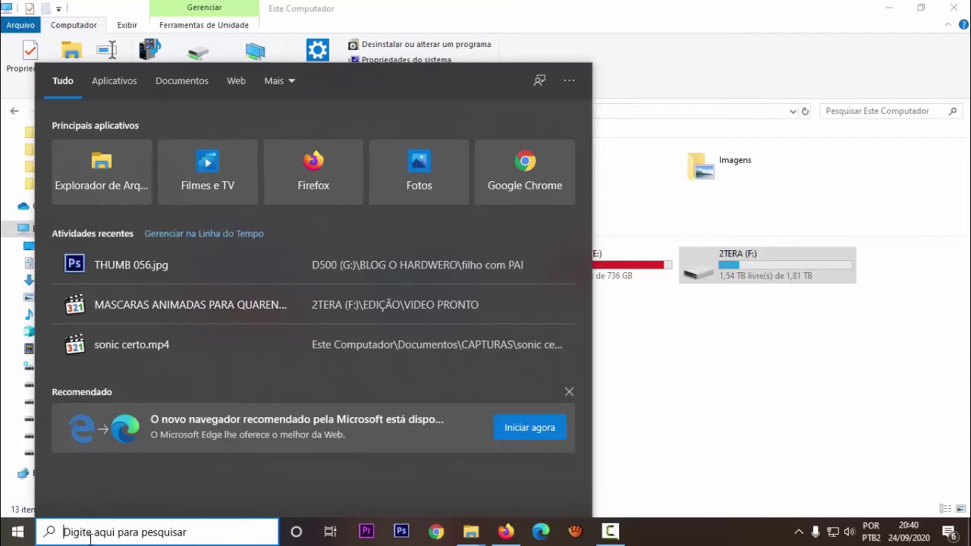
type("for")
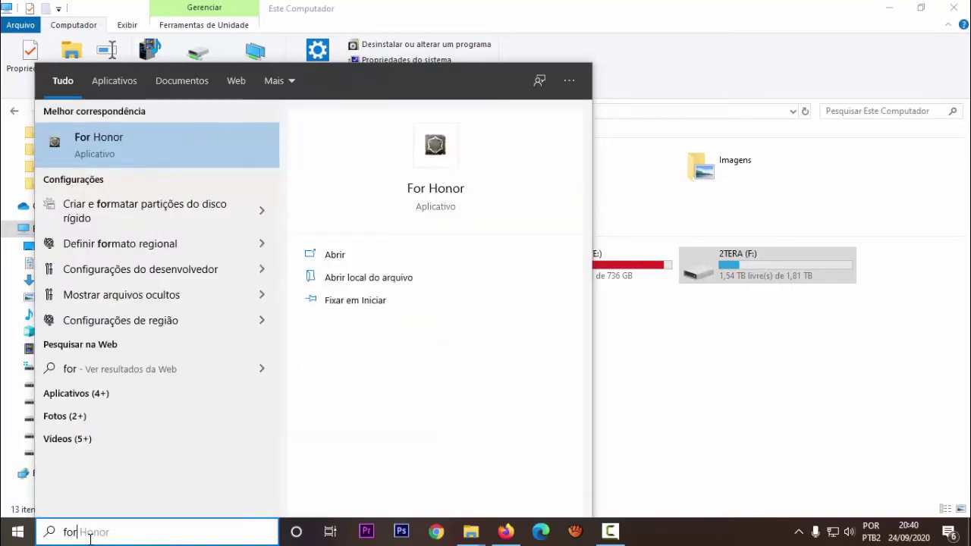
type("matar")
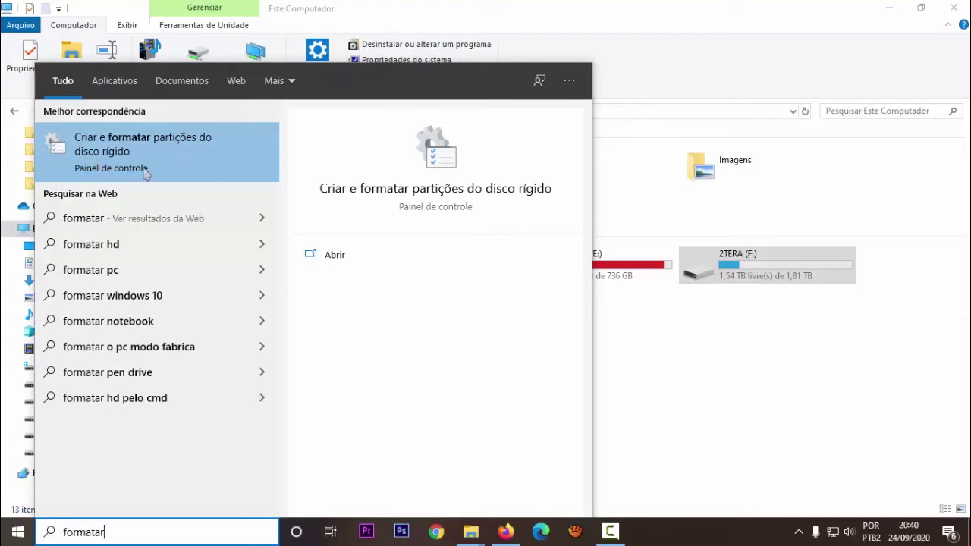
left_click(110, 153)
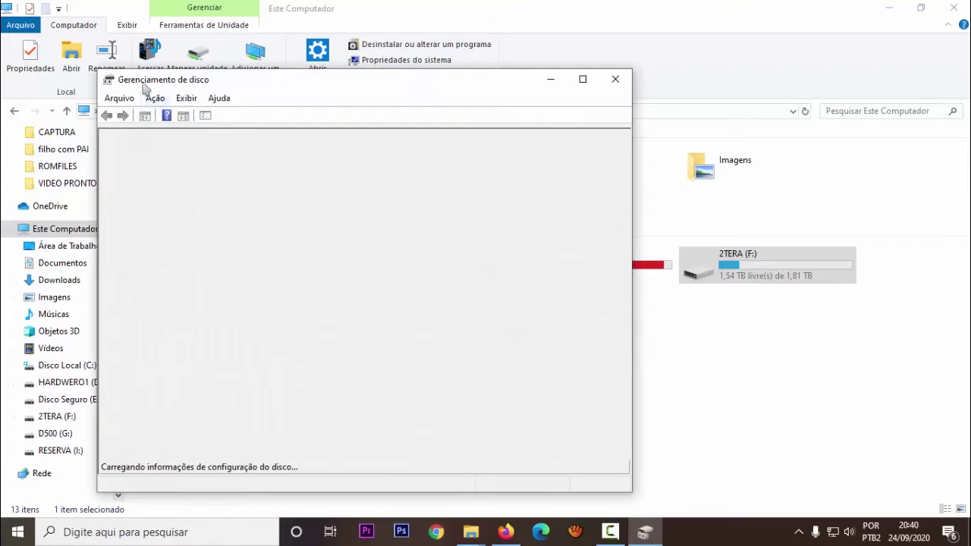
mouse_move(241, 90)
left_mouse_down()
mouse_move(411, 88)
mouse_move(241, 81)
mouse_move(252, 80)
left_mouse_up()
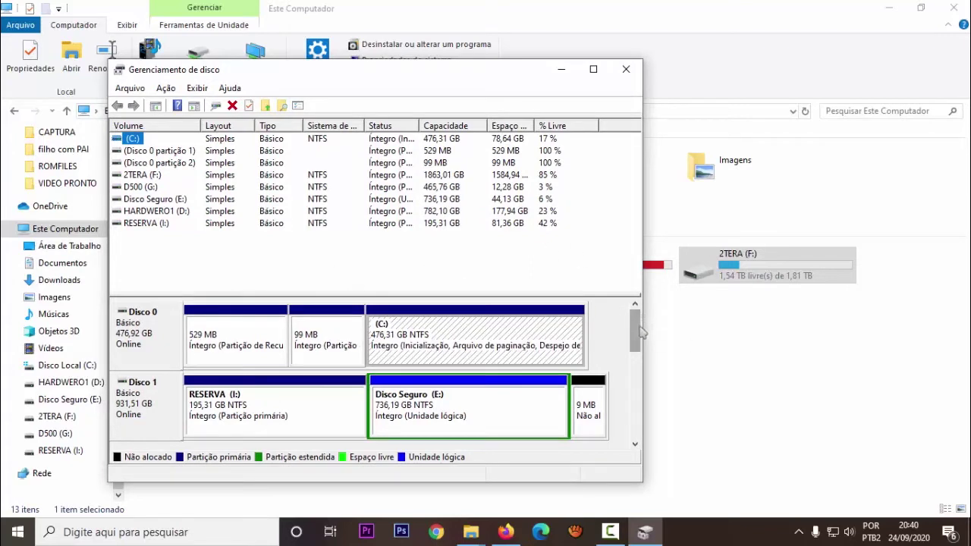
Shrink the 2TERA (F:) volume on Disco 4 by 622330 MB.
left_click_drag(640, 336, 641, 345)
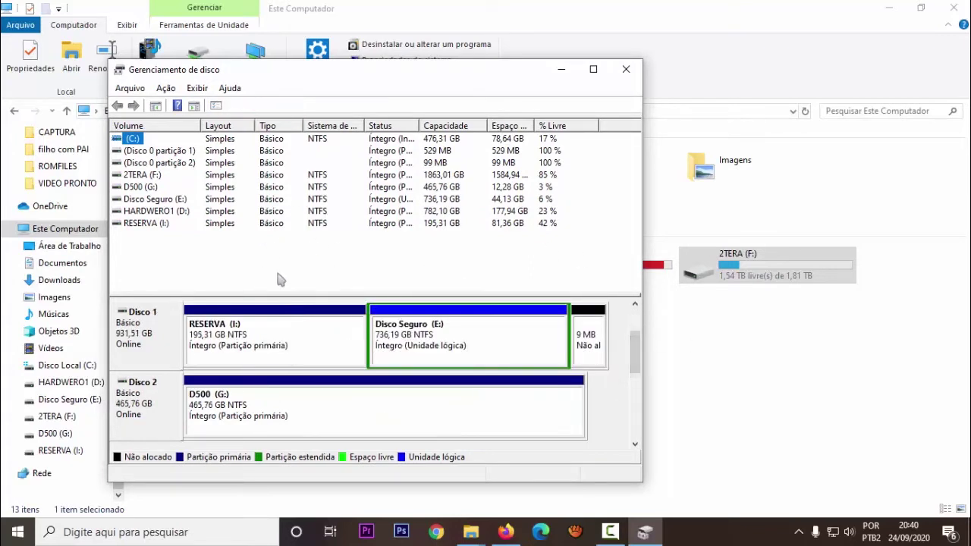
left_click_drag(637, 350, 646, 322)
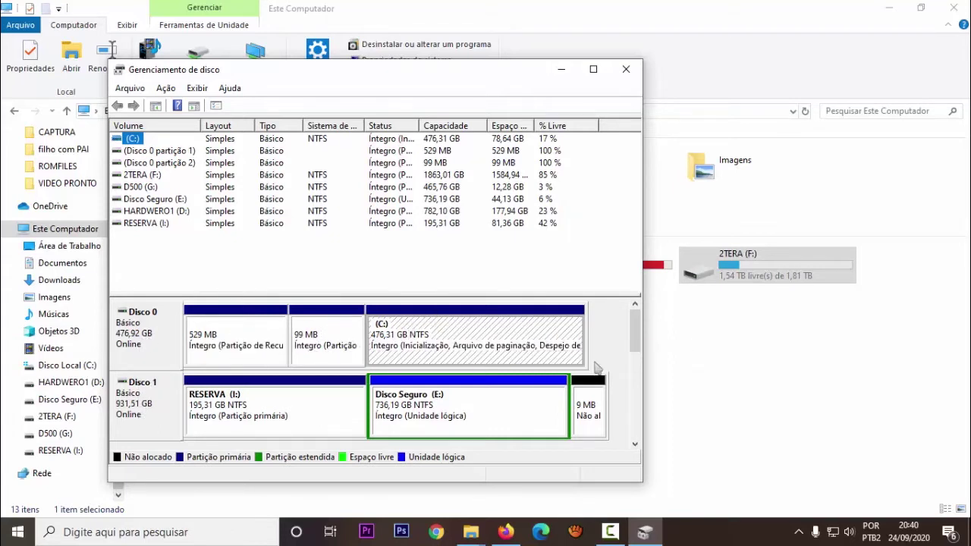
scroll(641, 327, "down", 3)
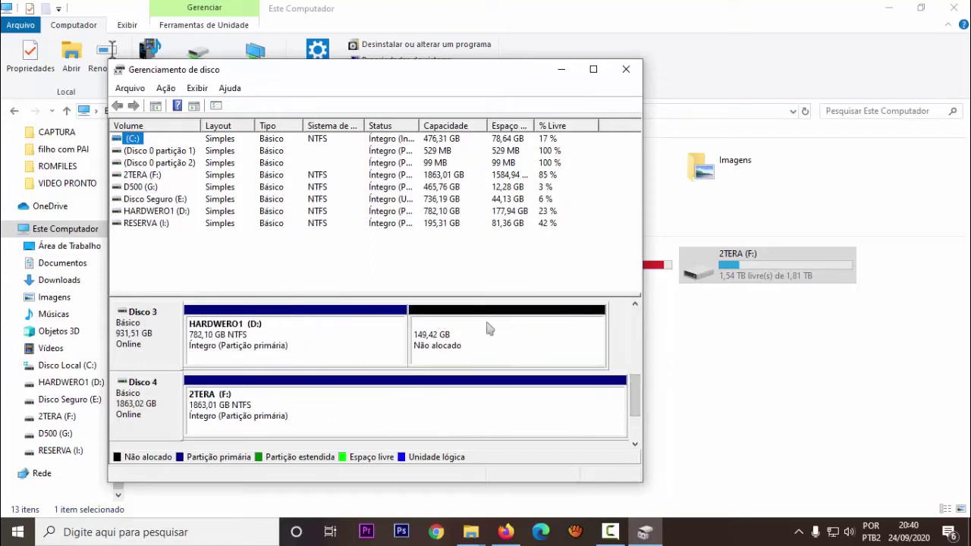
scroll(634, 395, "down", 2)
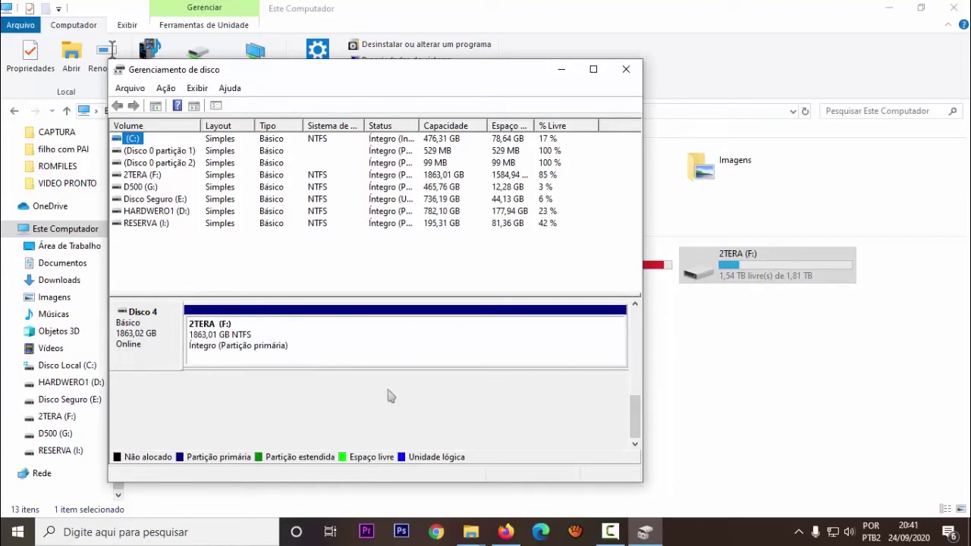
right_click(335, 337)
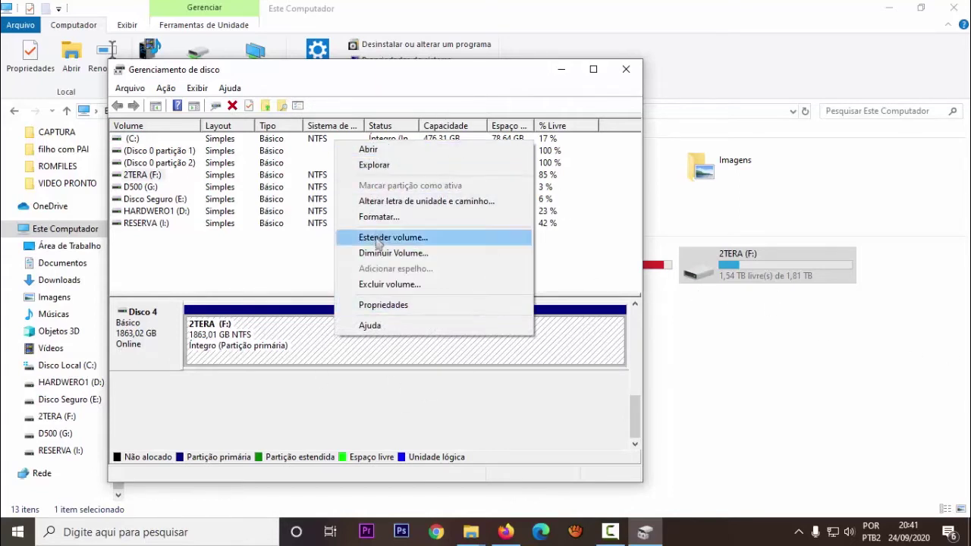
right_click(307, 339)
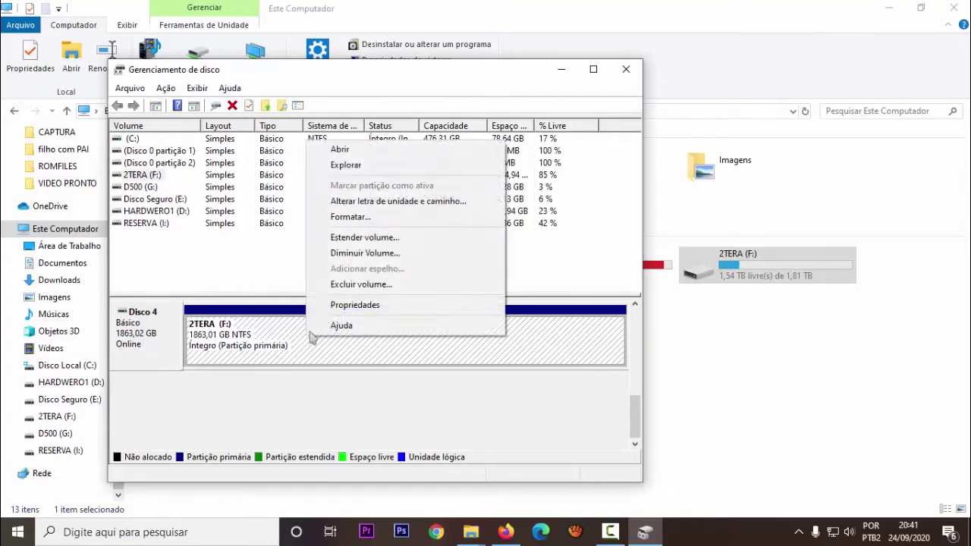
left_click(376, 254)
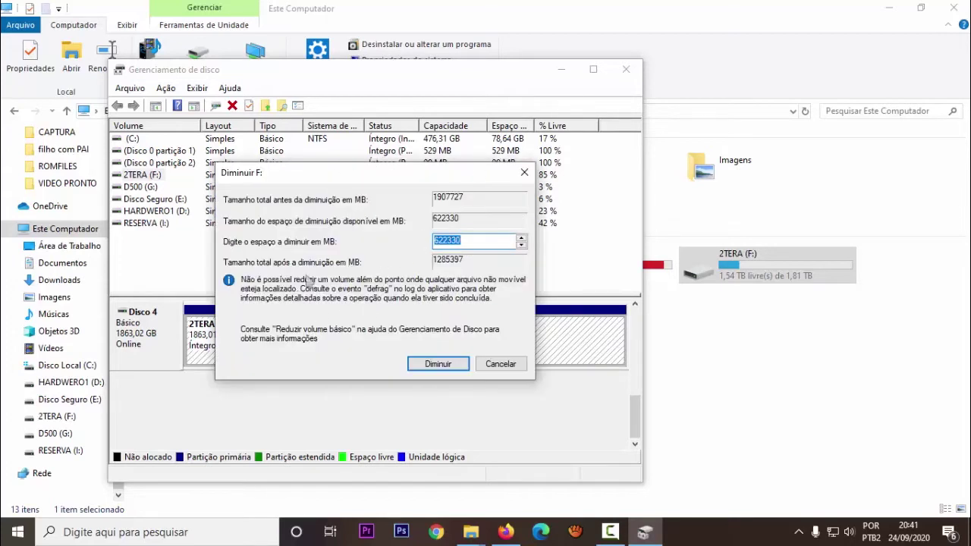
left_click_drag(338, 175, 332, 189)
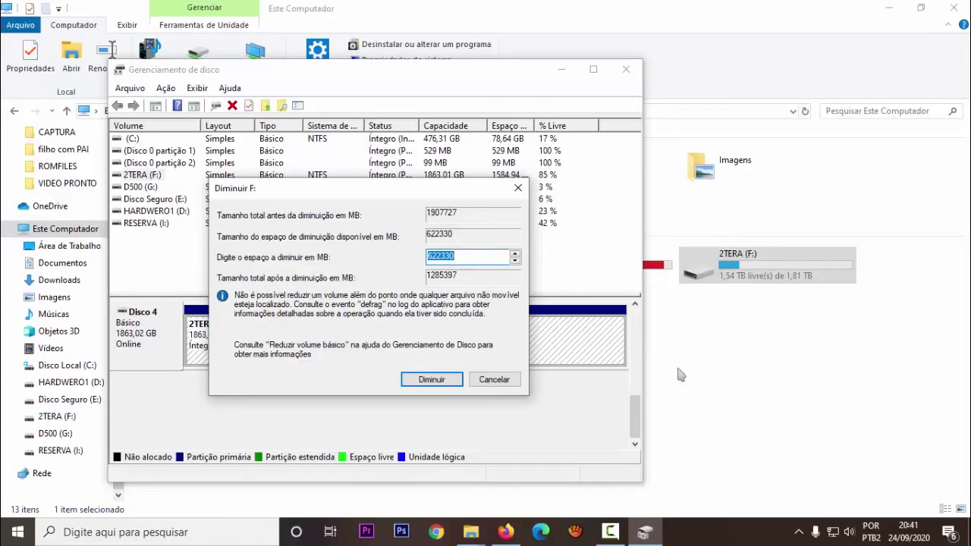
left_click_drag(446, 256, 416, 251)
type("300")
type("622")
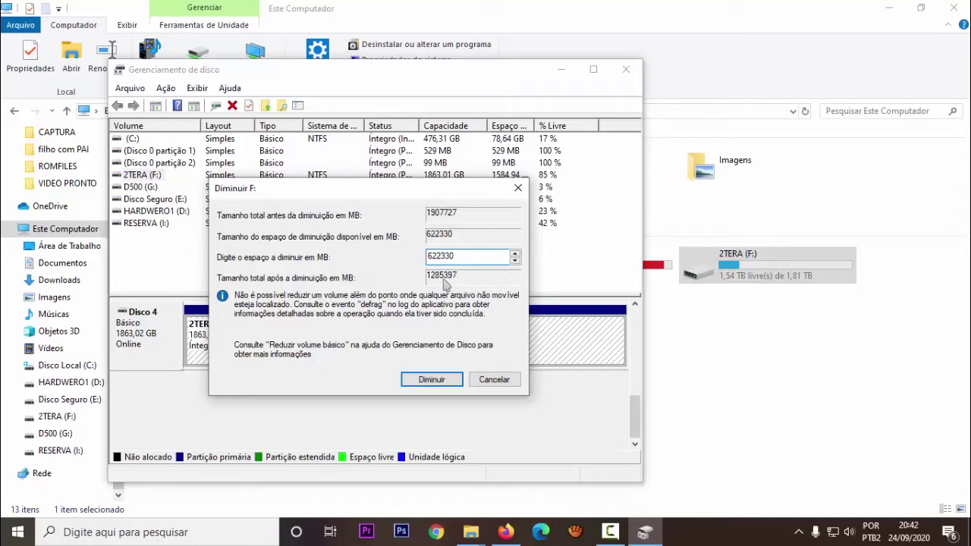
left_click(430, 383)
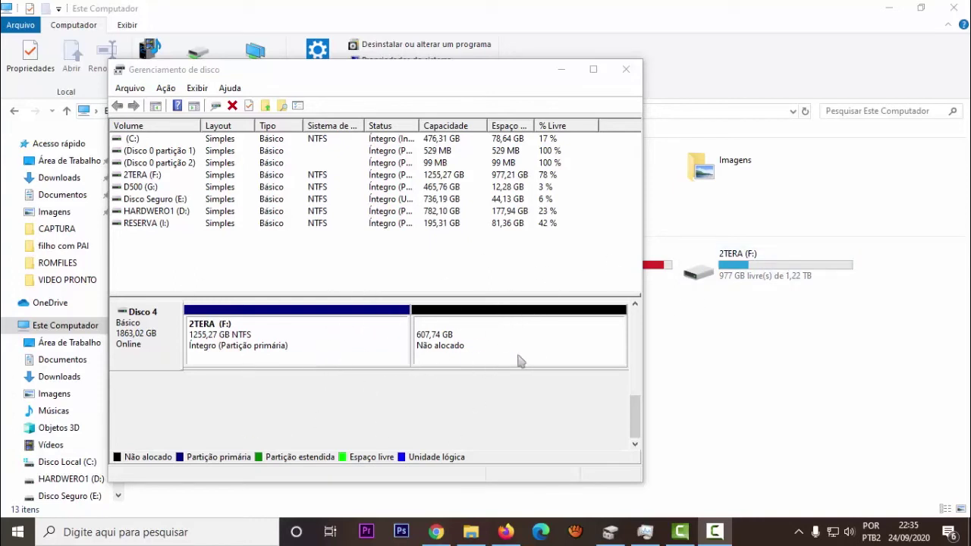
Set up a new simple volume of 622329 MB in Disco 4's unallocated space and assign it drive letter H.
left_click_drag(478, 72, 662, 377)
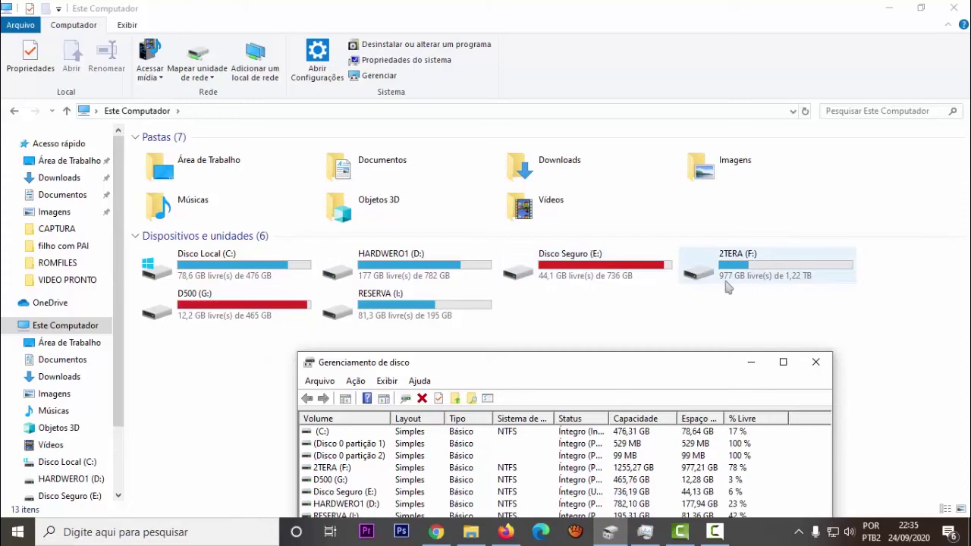
left_click_drag(640, 370, 418, 112)
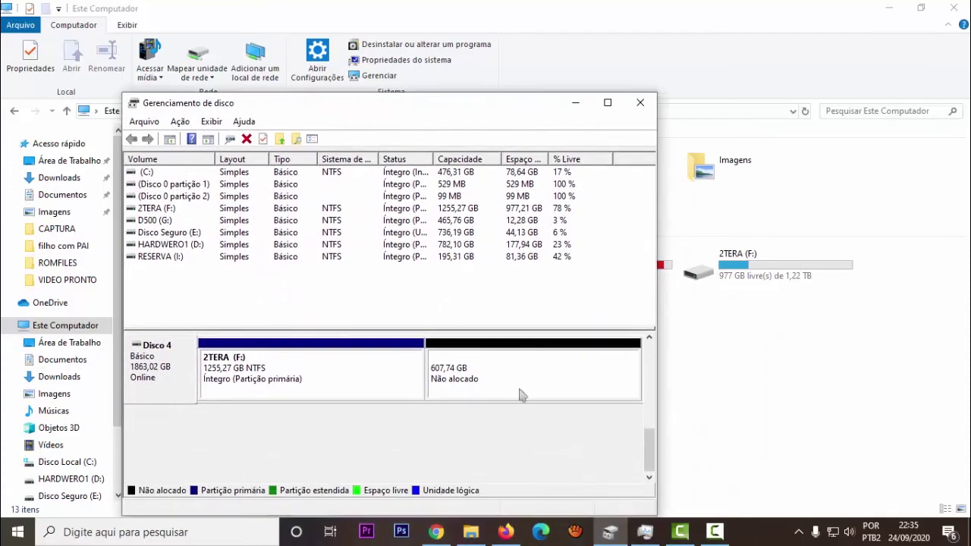
right_click(479, 372)
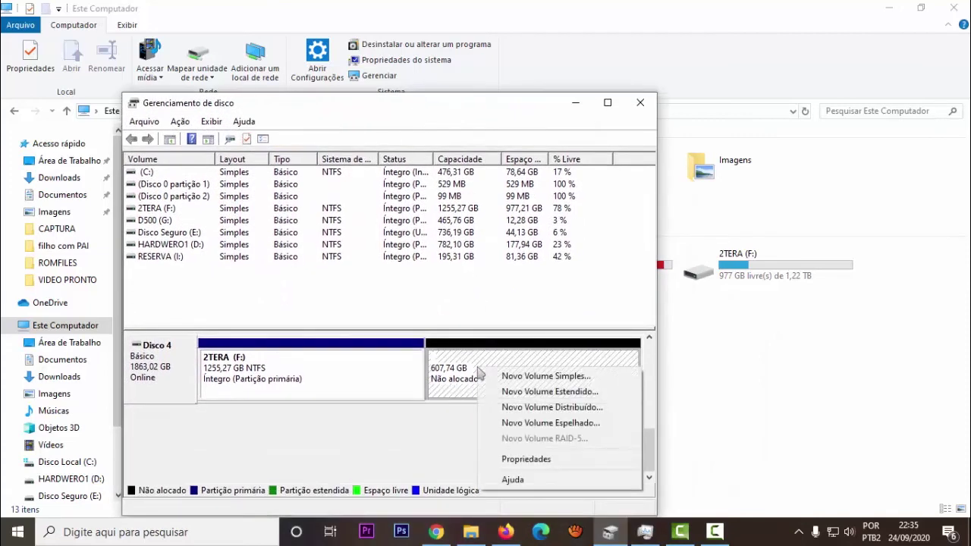
left_click(546, 377)
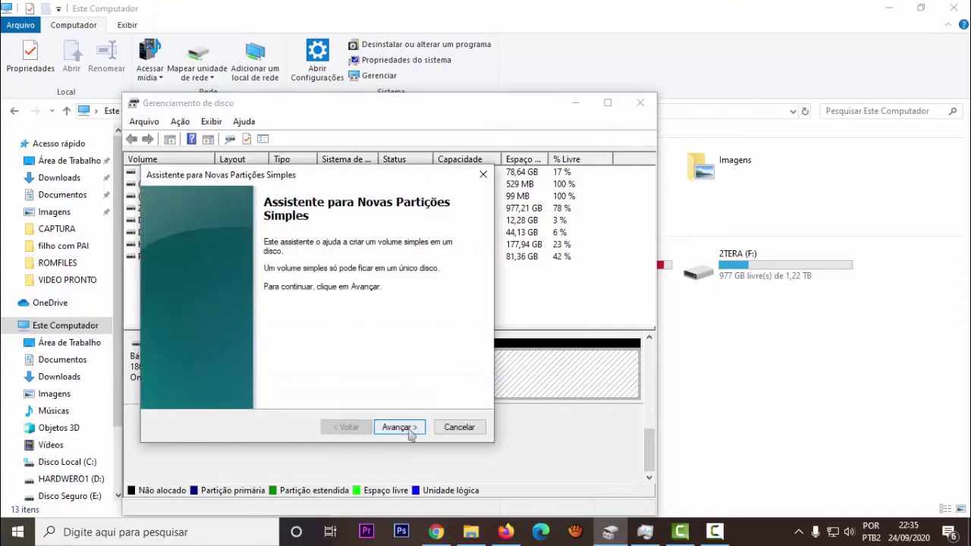
left_click(399, 427)
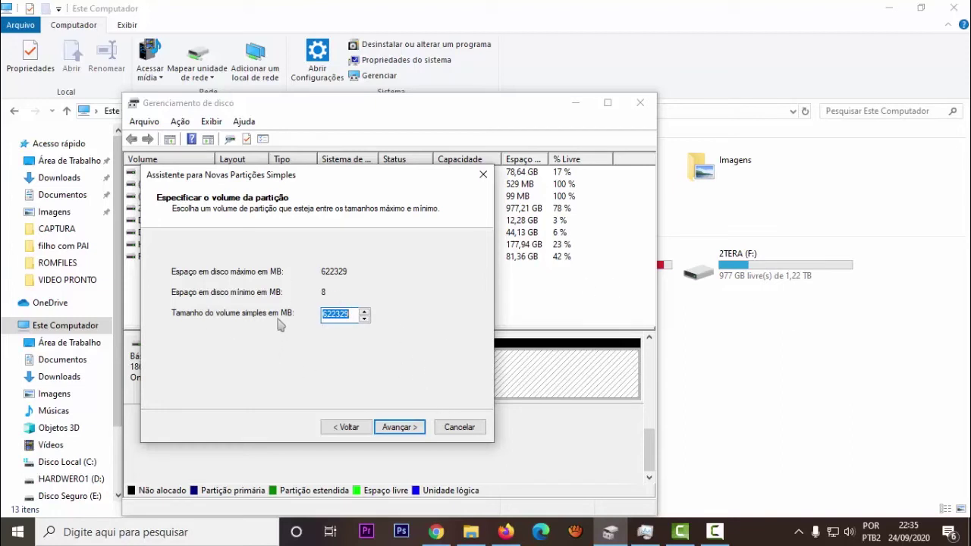
left_click(399, 428)
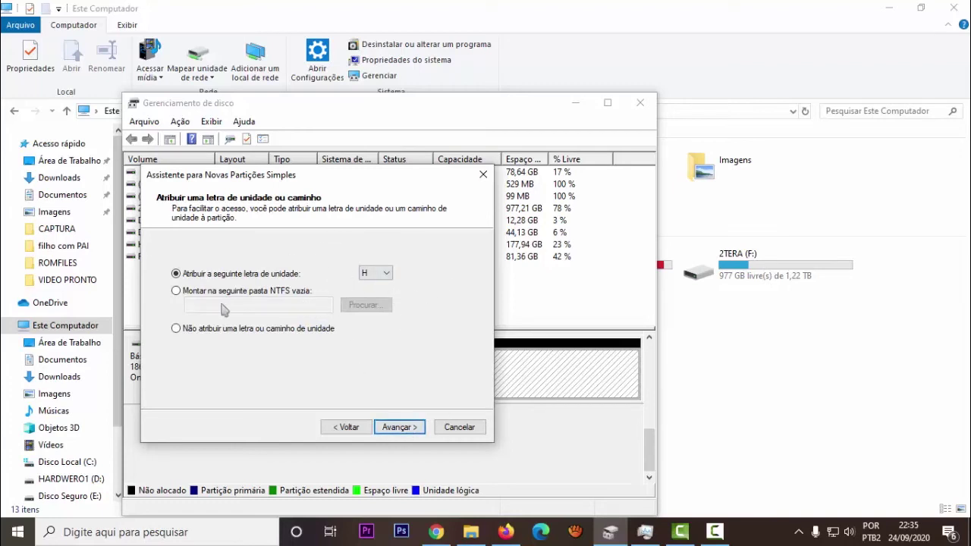
left_click(400, 427)
Label the new volume "parte2", keep NTFS with quick formatting, and finish creating the partition.
left_click(356, 347)
left_click_drag(356, 347, 243, 328)
type("parte")
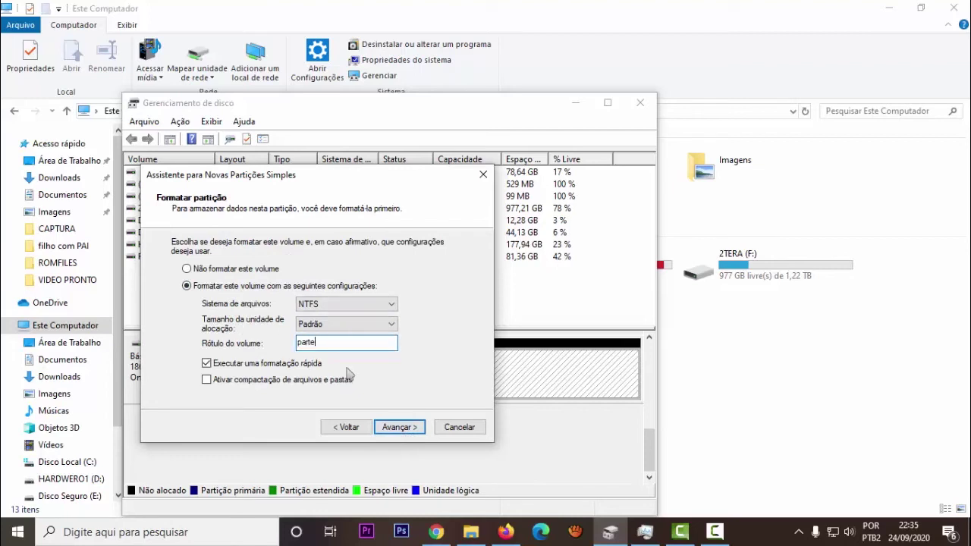
type("2")
left_click(399, 428)
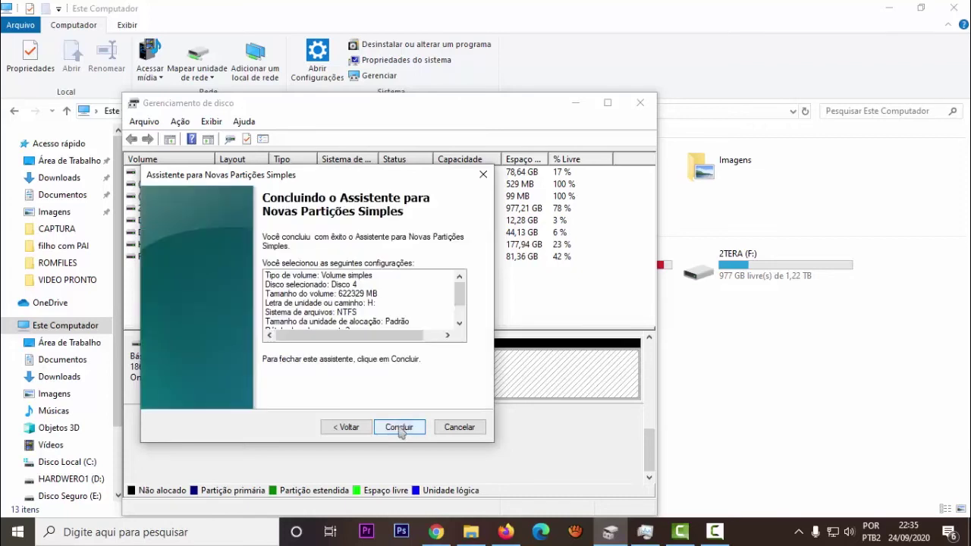
left_click(411, 426)
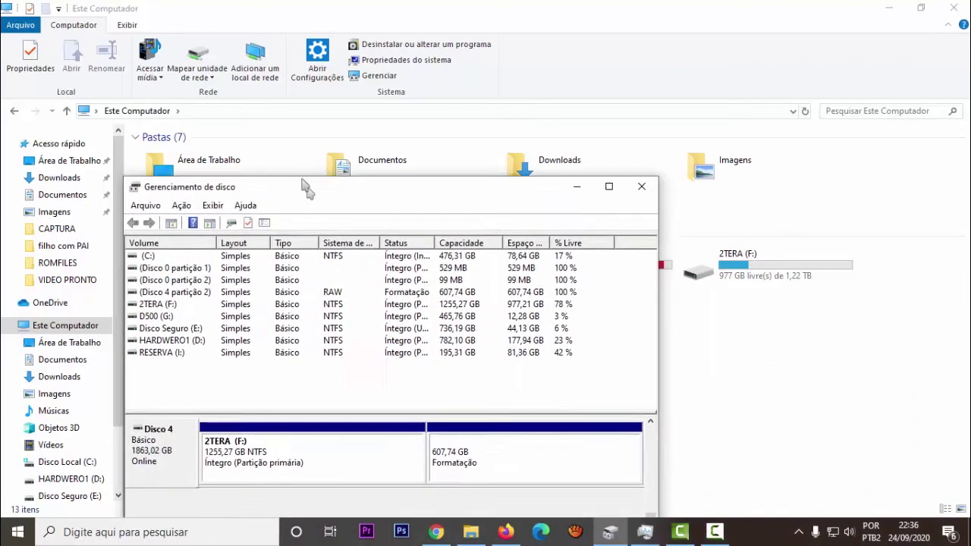
Move aside and minimize the disk management and parte2 (H:) windows to view the drives in Este Computador.
left_click_drag(306, 189, 78, 71)
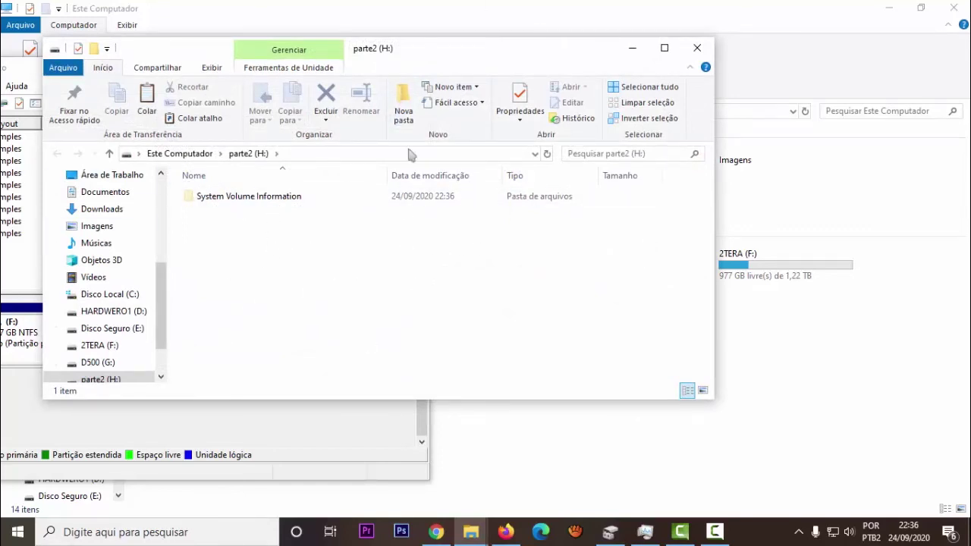
left_click_drag(559, 61, 732, 129)
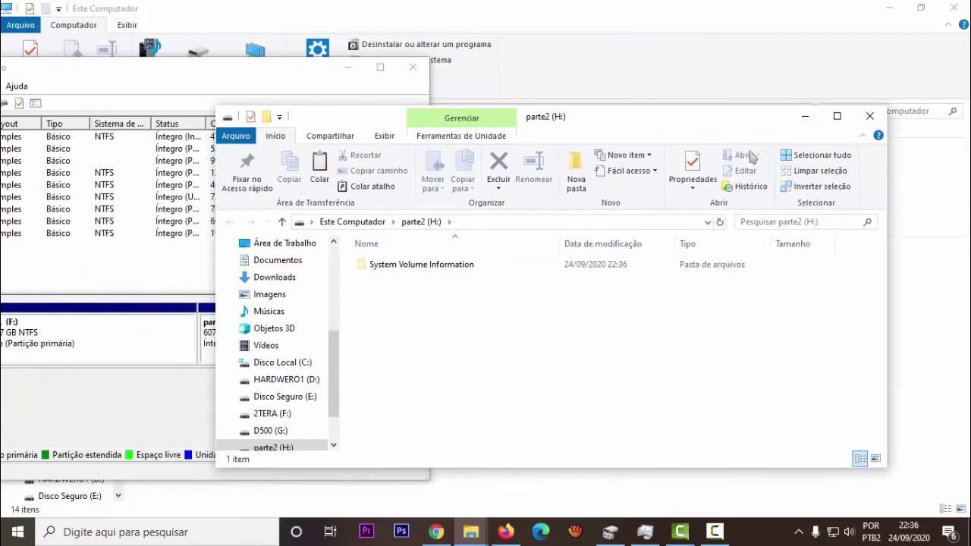
left_click(805, 117)
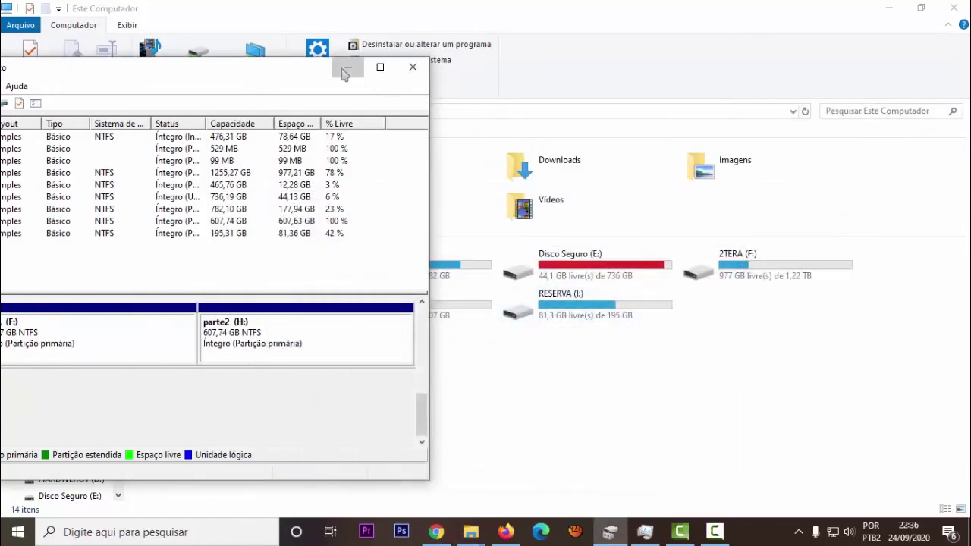
left_click(347, 70)
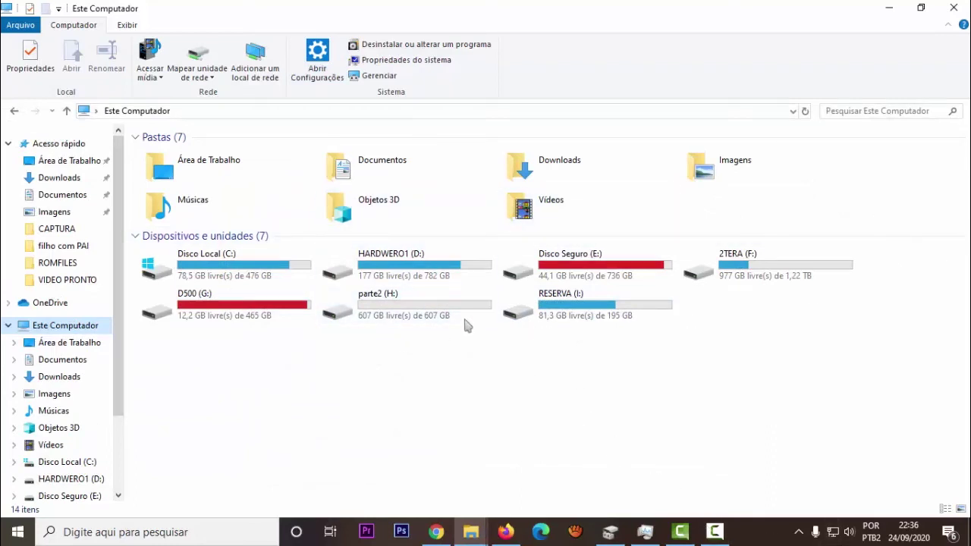
Select the video 200116_Lens effect_4k_070.mov in 2TERA (F:) > EDIÇÃO > VFX and bring the parte2 (H:) window forward.
double_click(728, 266)
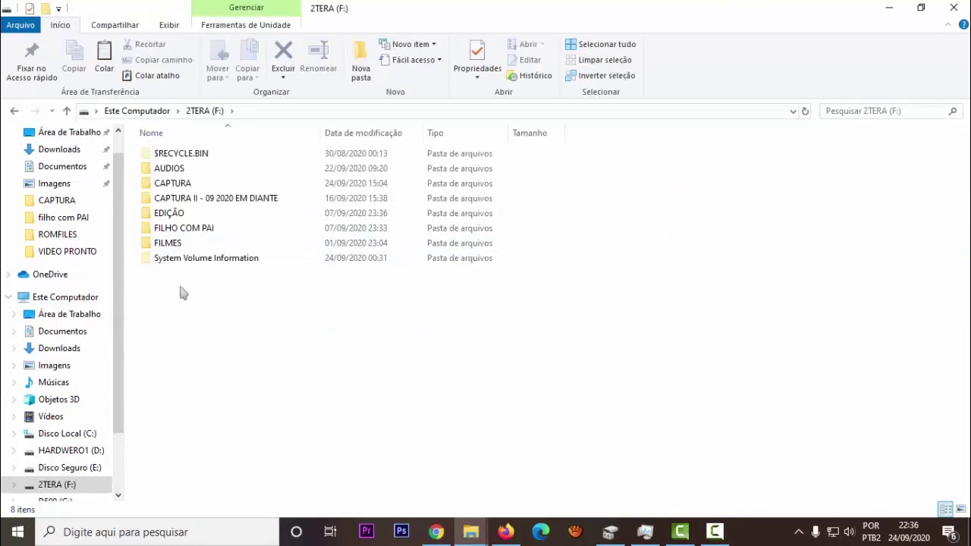
double_click(169, 213)
double_click(162, 198)
left_click(324, 185)
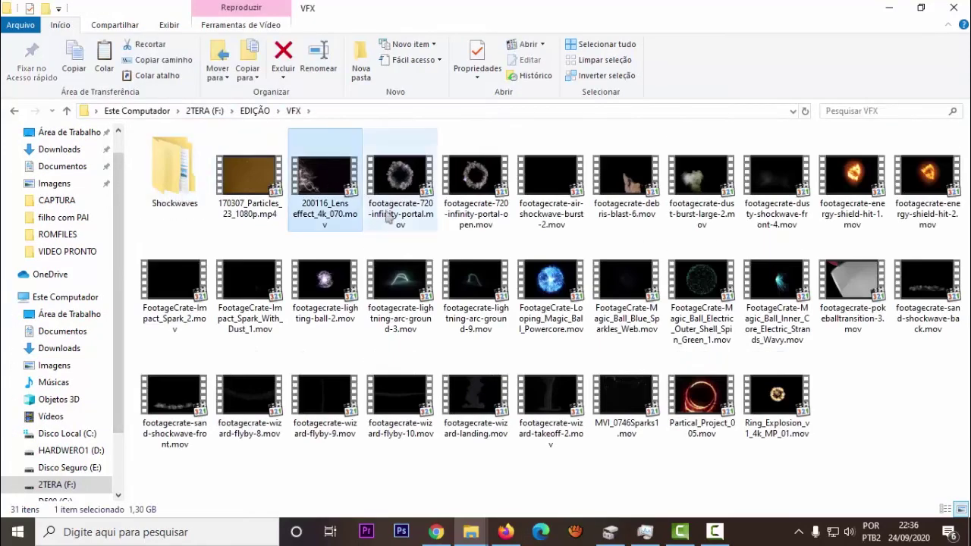
left_click(470, 533)
left_click(504, 474)
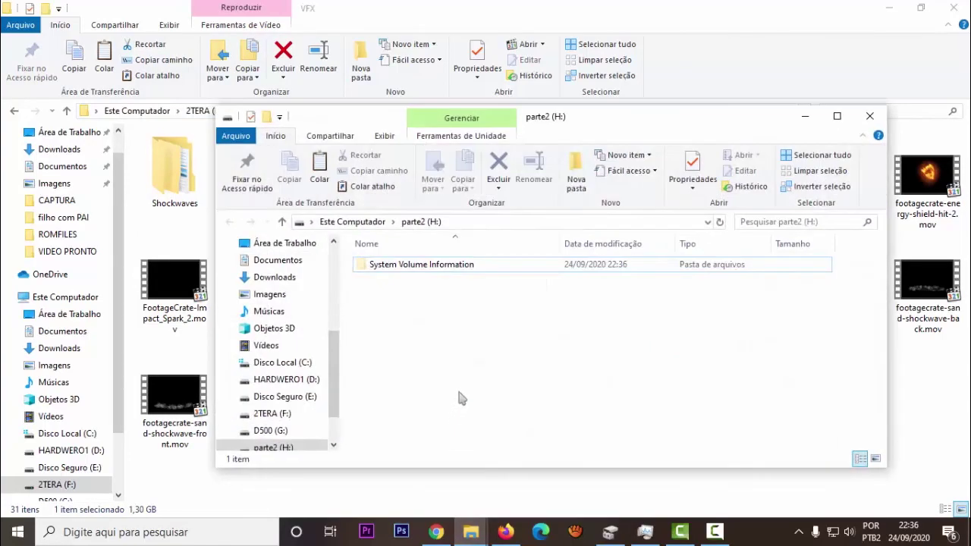